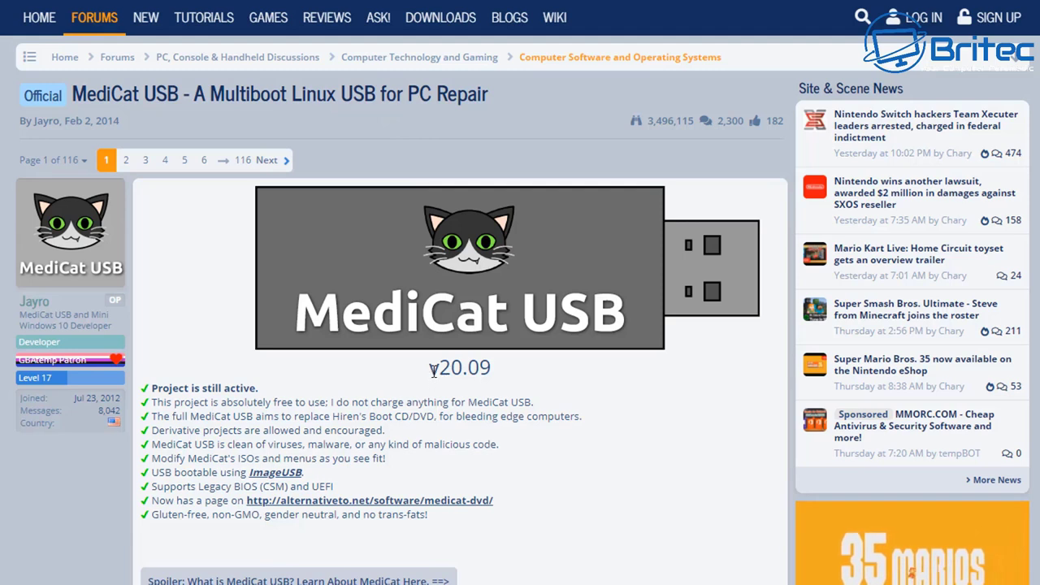
Highlight the v20.09 version number in the MediCat thread, then clear the highlight
{"action": "left_click_drag", "start_coordinate": [428, 368], "coordinate": [502, 384]}
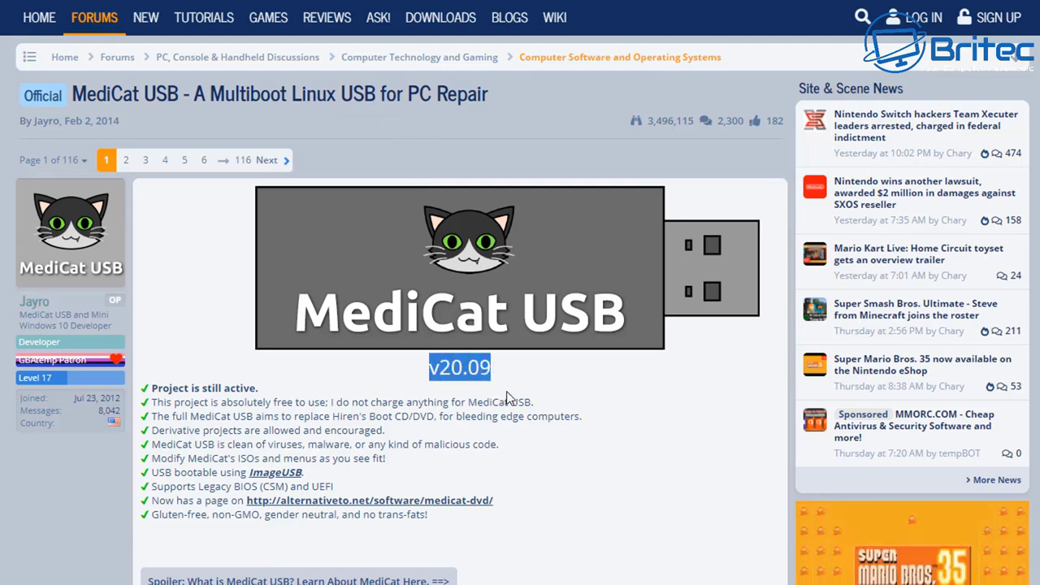
{"action": "left_click", "coordinate": [505, 399]}
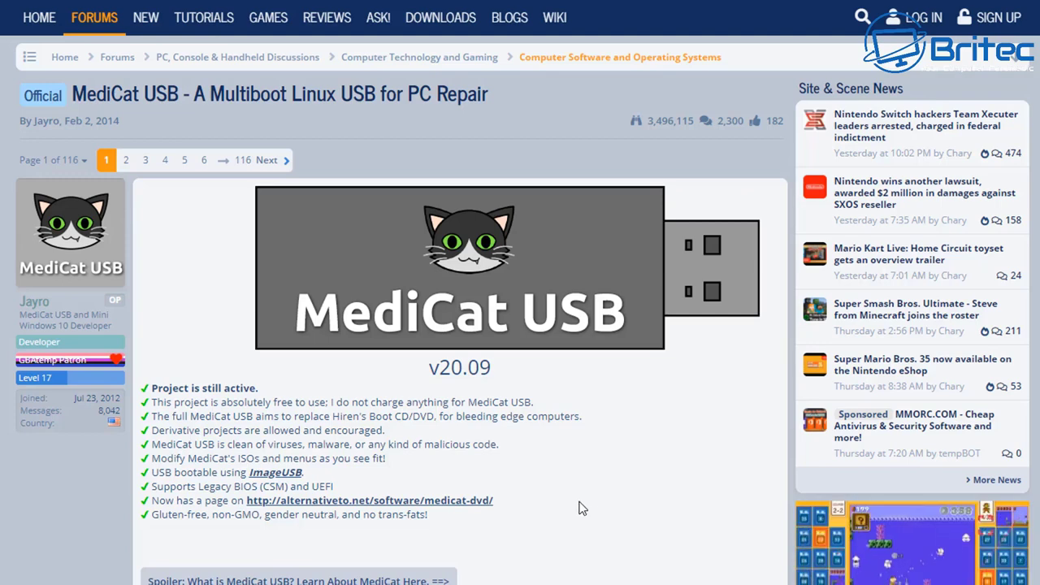
Scroll the thread past the download buttons and magnet link to the Feature List
{"action": "scroll", "coordinate": [579, 512], "scroll_direction": "down", "scroll_amount": 6}
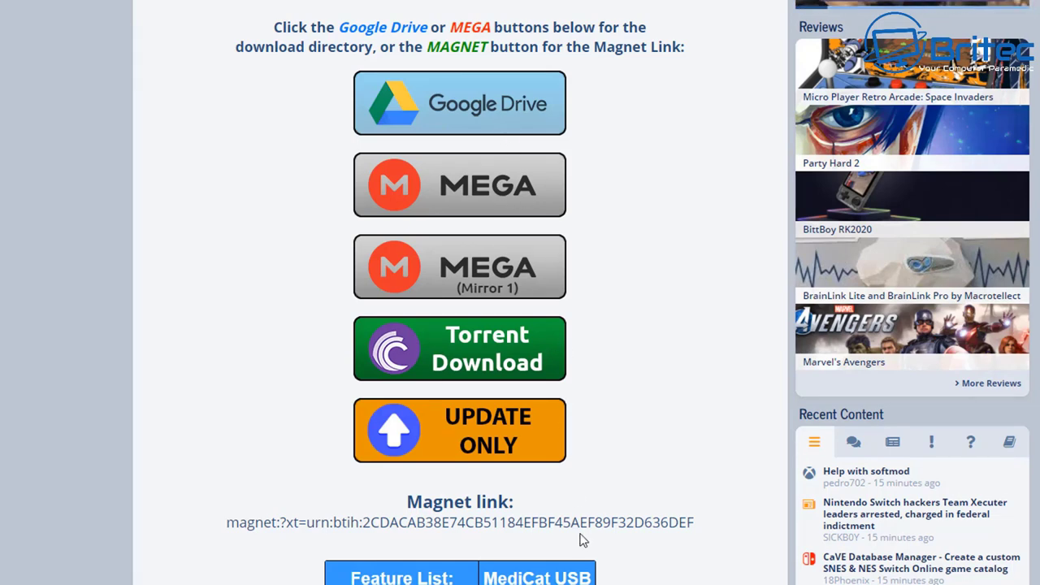
{"action": "scroll", "coordinate": [578, 541], "scroll_direction": "down", "scroll_amount": 3}
{"action": "scroll", "coordinate": [581, 541], "scroll_direction": "down", "scroll_amount": 3}
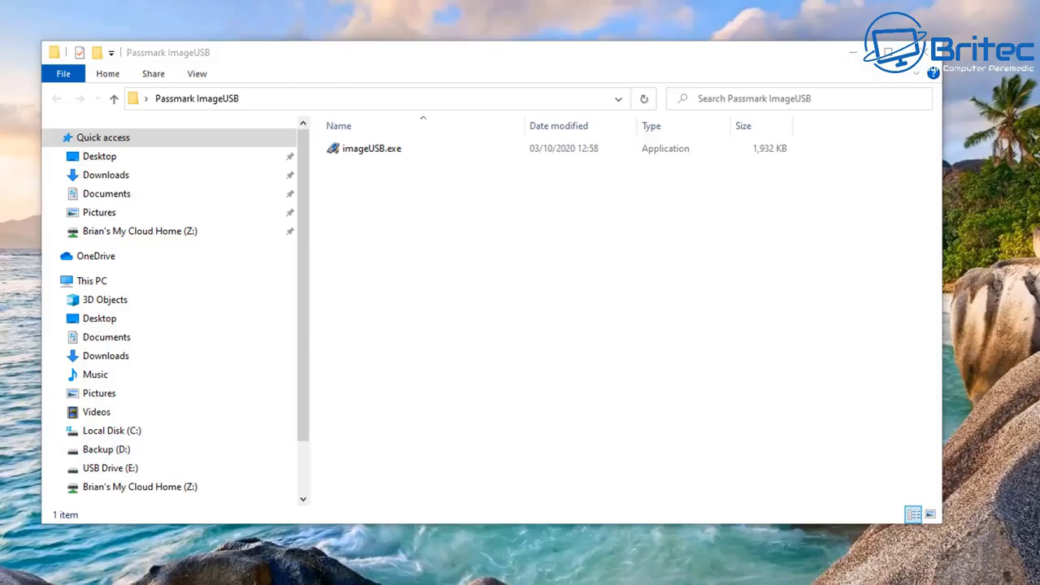
Run imageUSB.exe from the Passmark ImageUSB folder
{"action": "left_click", "coordinate": [375, 150]}
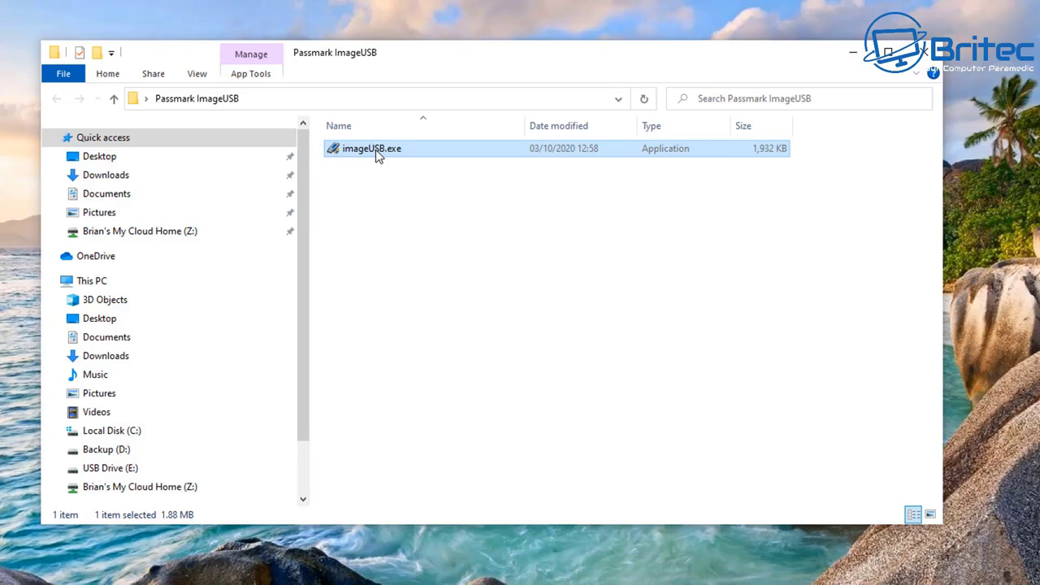
{"action": "double_click", "coordinate": [376, 150]}
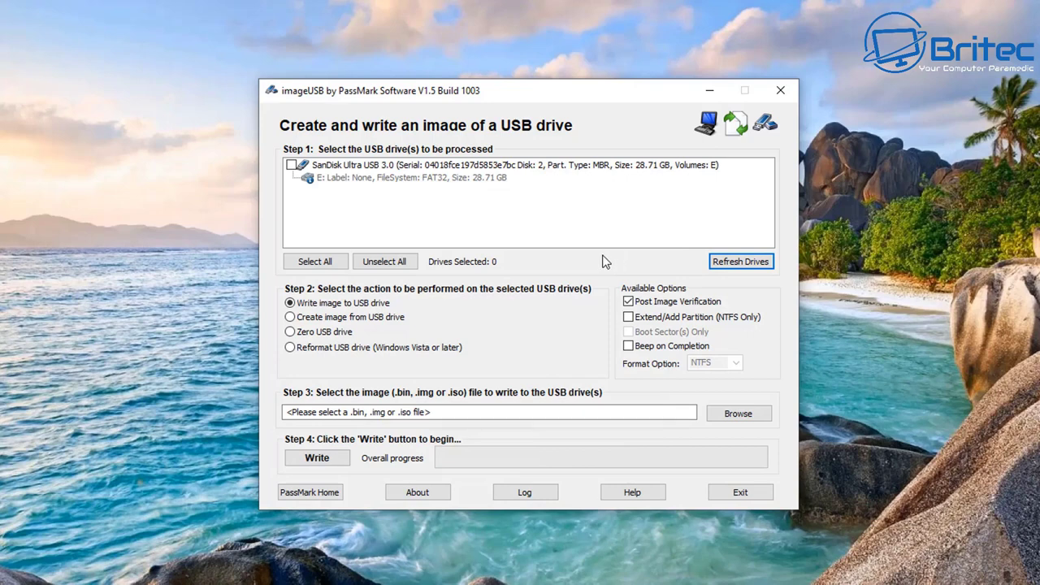
Tick the SanDisk Ultra USB 3.0 drive, leaving 'Write image to USB drive' selected
{"action": "left_click", "coordinate": [292, 166]}
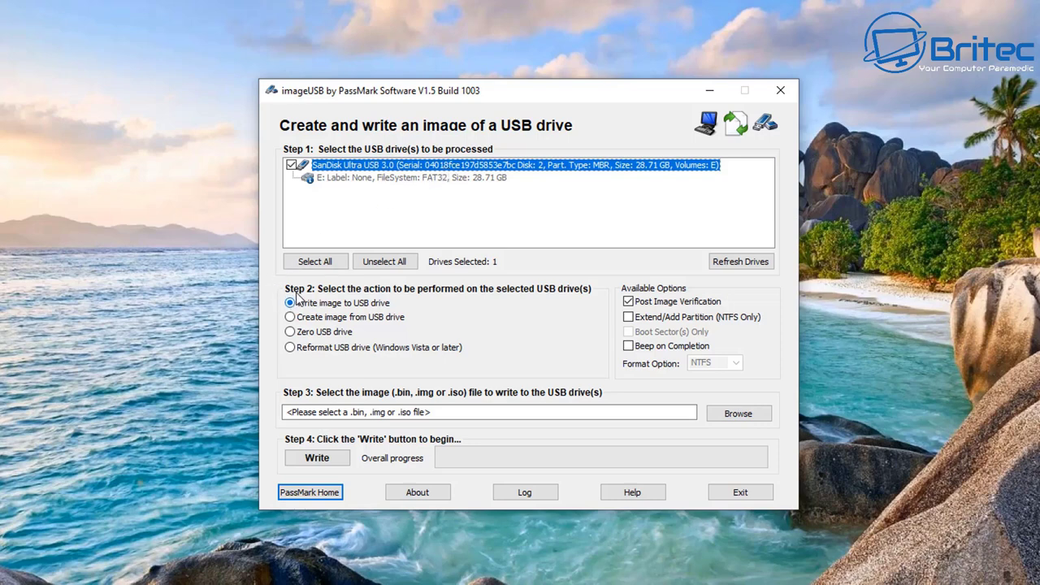
{"action": "mouse_move", "coordinate": [291, 309]}
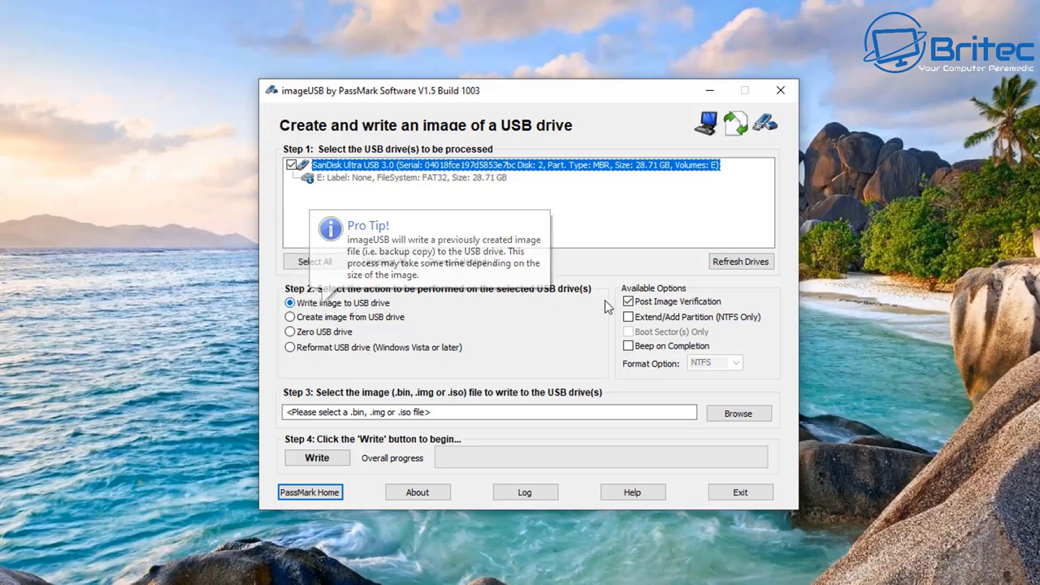
{"action": "mouse_move", "coordinate": [691, 309]}
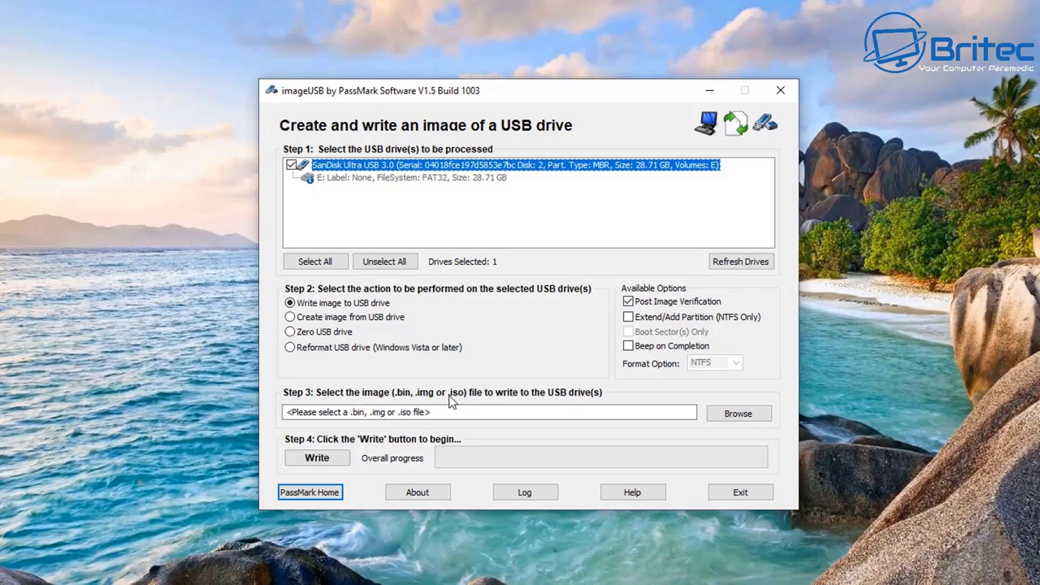
Load medicat.20.09.img from Desktop > iso > WinPE as the image to write
{"action": "left_click", "coordinate": [741, 417]}
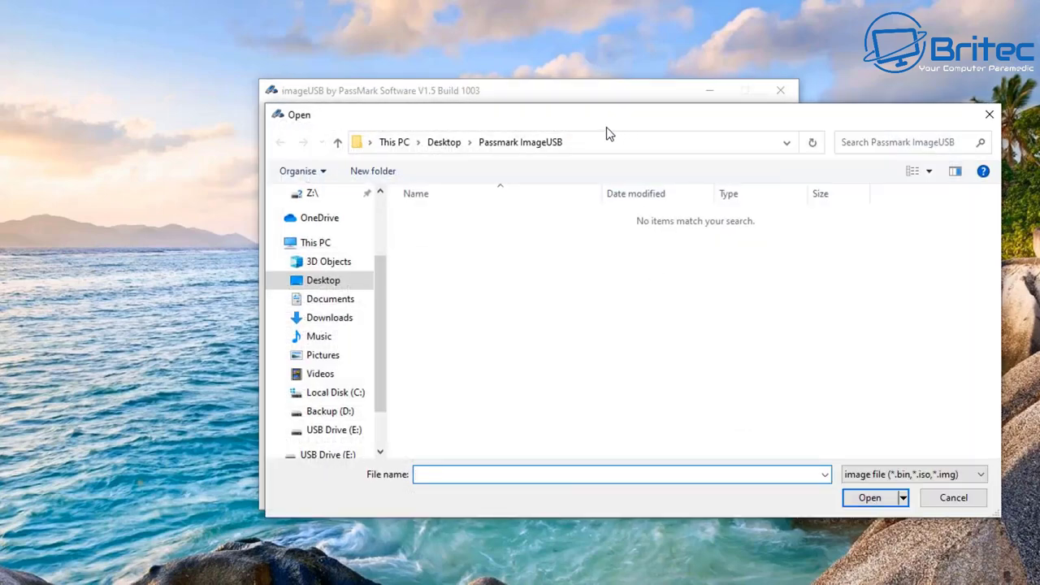
{"action": "left_click_drag", "start_coordinate": [650, 118], "coordinate": [529, 93]}
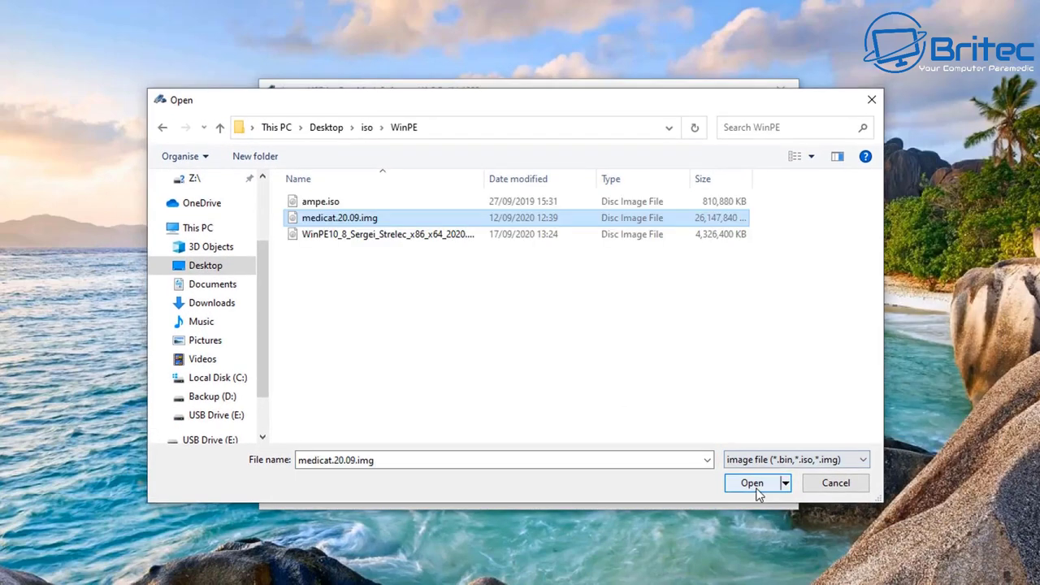
{"action": "left_click", "coordinate": [753, 484]}
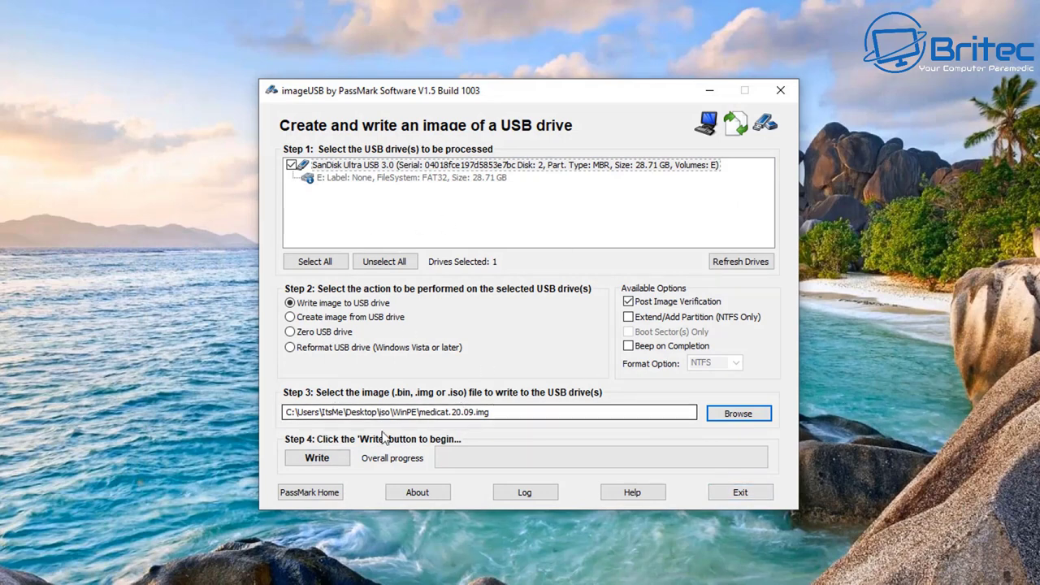
Start the write and confirm medicat.20.09.img as source and the SanDisk drive as destination
{"action": "left_click", "coordinate": [317, 460]}
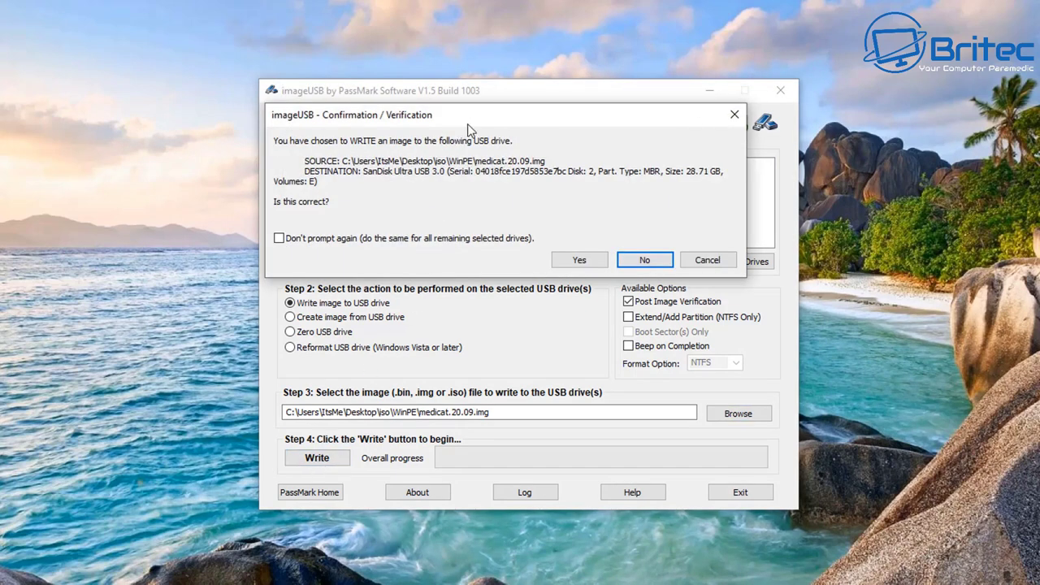
{"action": "left_click_drag", "start_coordinate": [469, 114], "coordinate": [494, 154]}
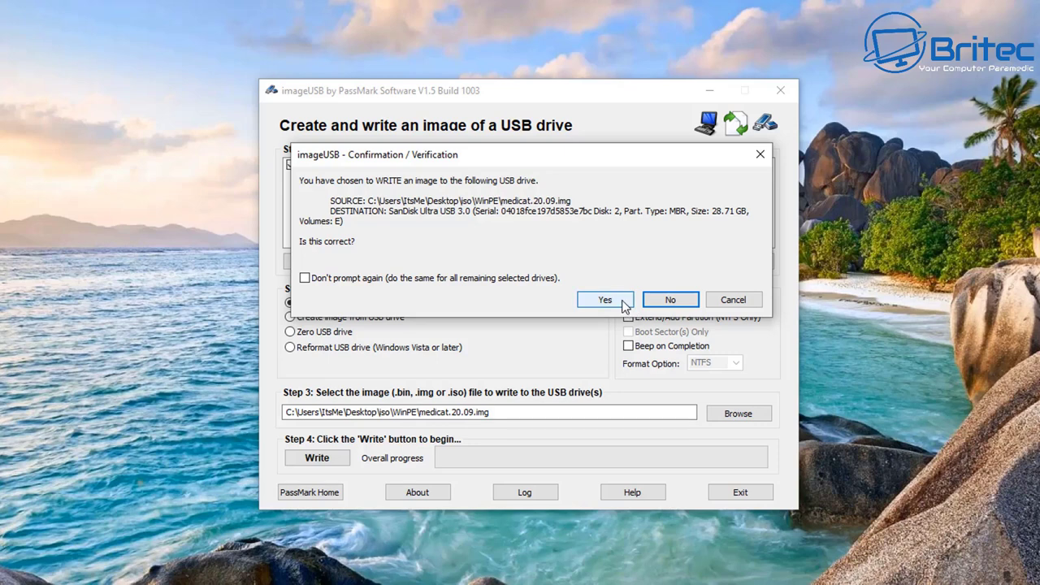
{"action": "left_click", "coordinate": [622, 301]}
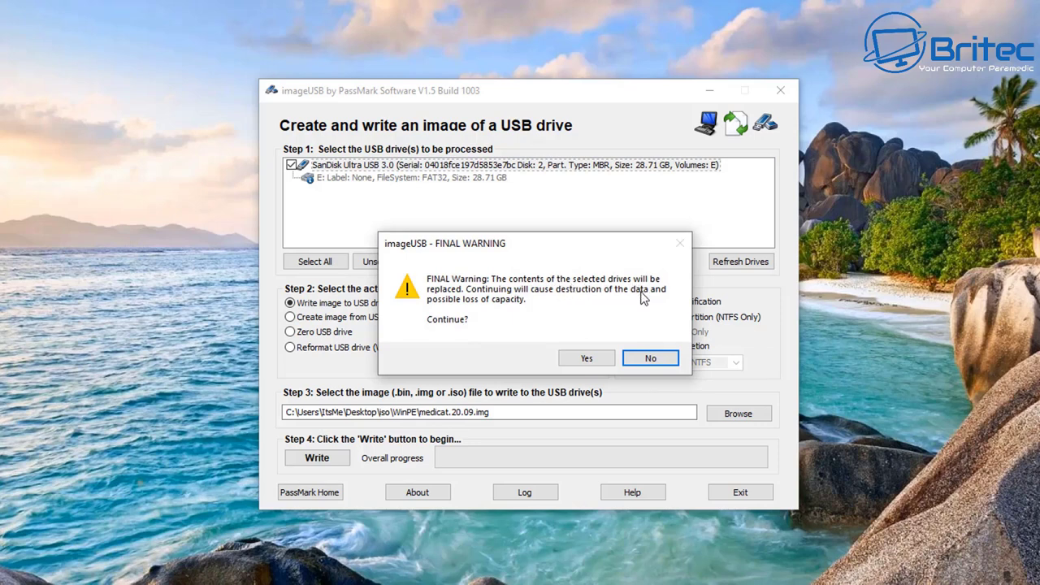
Accept the FINAL WARNING and let imageUSB write and verify the image until completion
{"action": "left_click", "coordinate": [586, 357]}
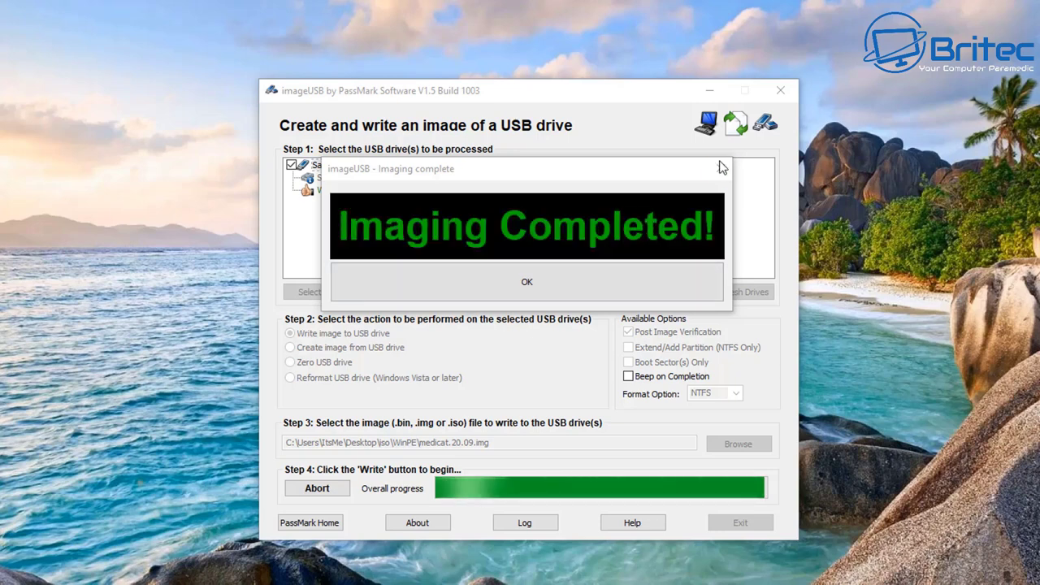
Dismiss the Imaging Completed! message with OK
{"action": "left_click", "coordinate": [622, 277]}
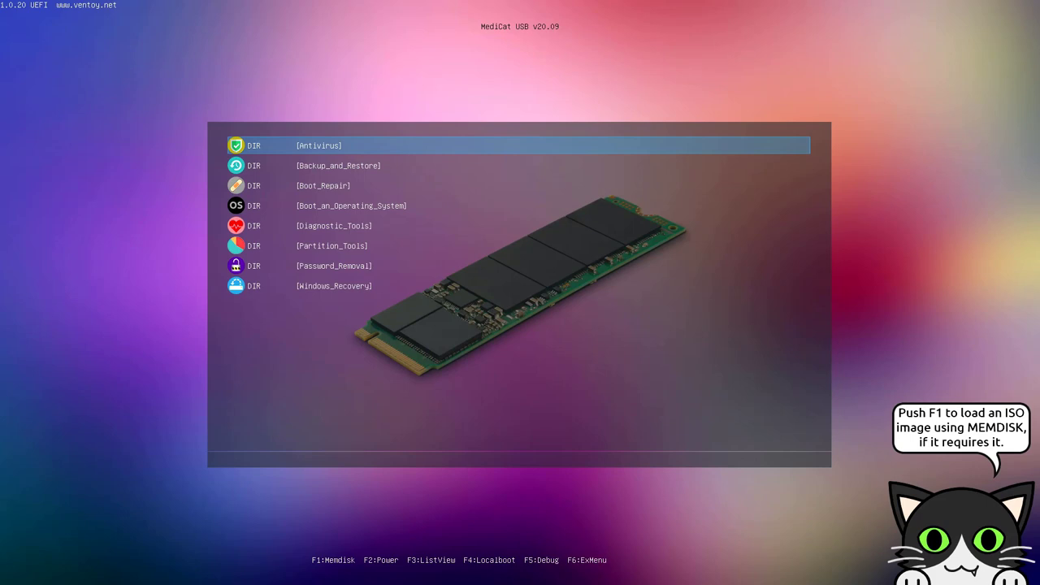
Move the Ventoy highlight down from Backup_and_Restore through Password_Removal toward Windows_Recovery
{"action": "key", "text": "Down"}
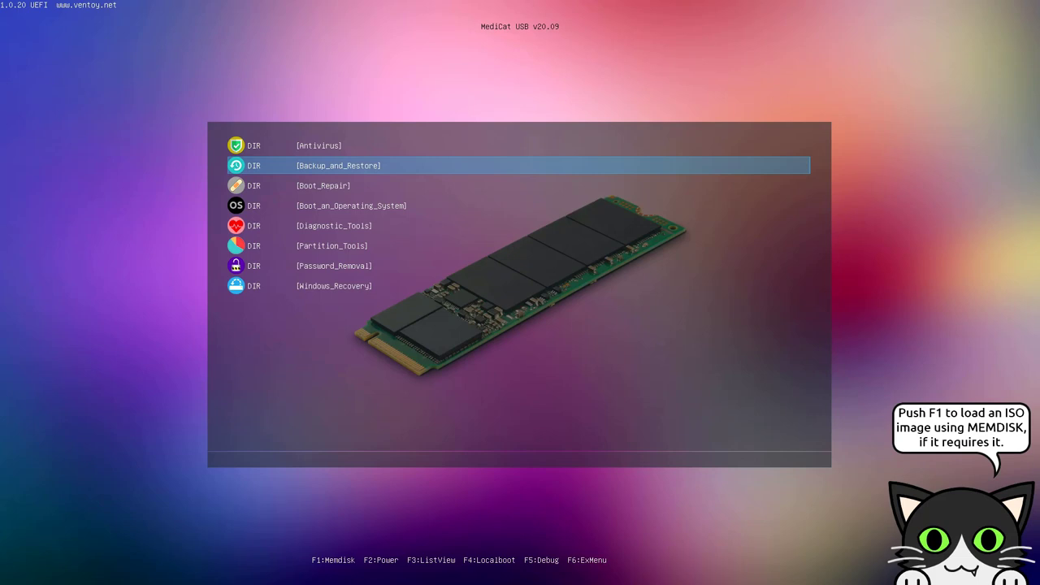
{"action": "key", "text": "Down"}
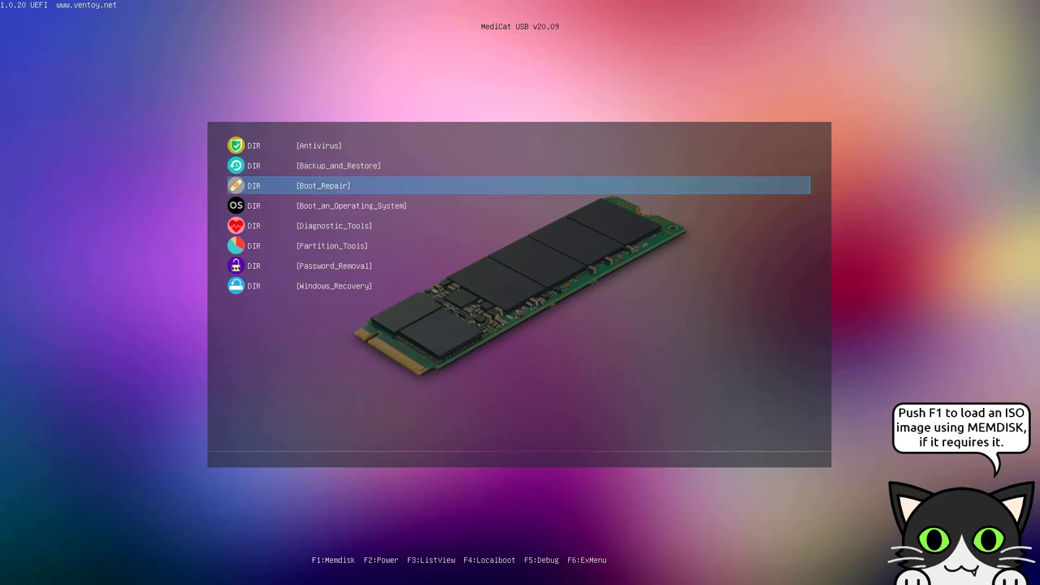
{"action": "key", "text": "Down"}
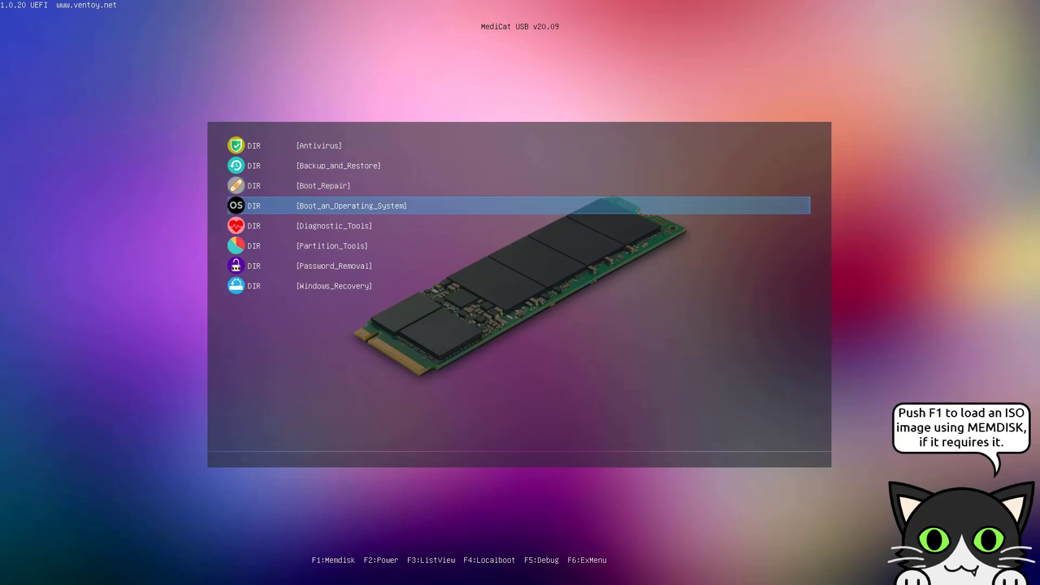
{"action": "key", "text": "Down"}
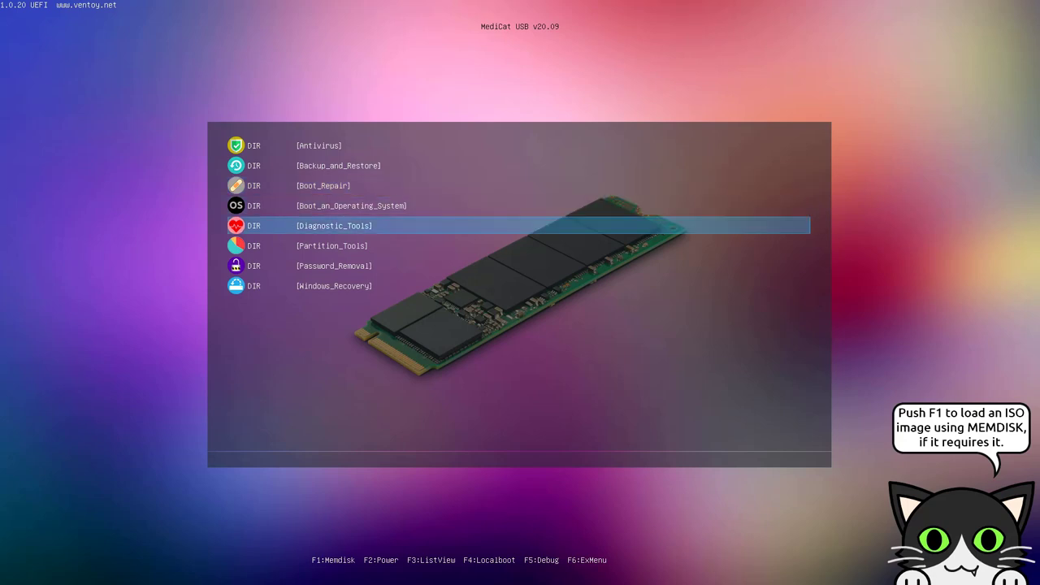
{"action": "key", "text": "Down"}
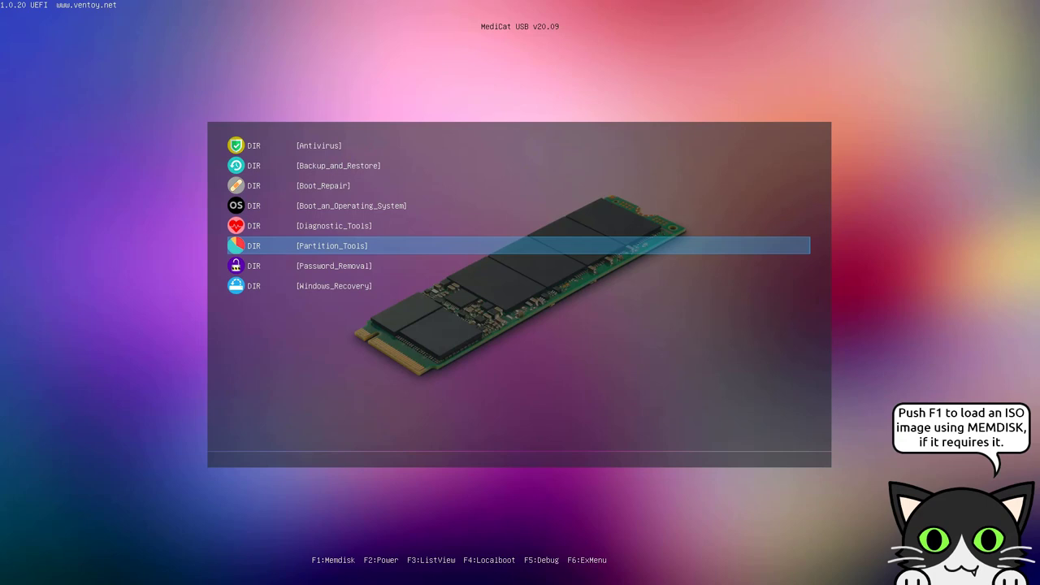
{"action": "key", "text": "Down"}
{"action": "key", "text": "Down"}
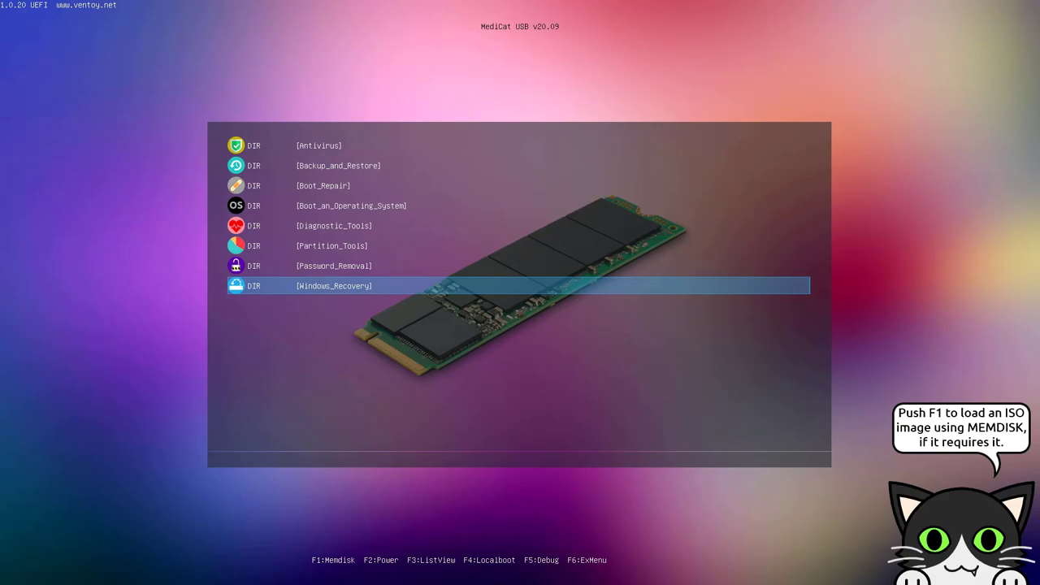
Peek into Windows_Recovery, back out, then boot [UEFI]_MemTest86_Pro_v8.3.efi from Diagnostic_Tools
{"action": "key", "text": "Return"}
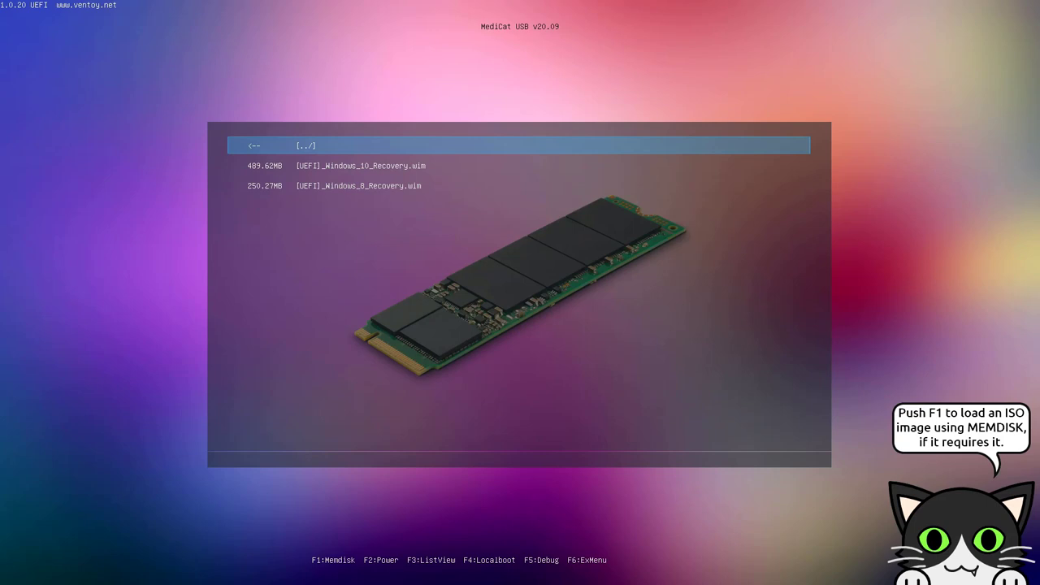
{"action": "key", "text": "Return"}
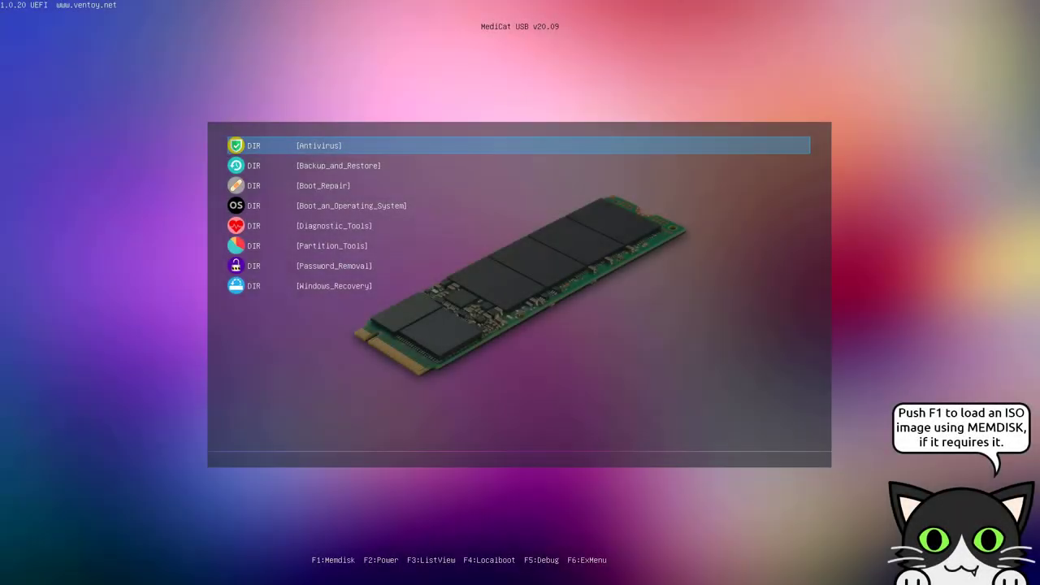
{"action": "key", "text": "Down"}
{"action": "key", "text": "Down"}
{"action": "key", "text": "Down"}
{"action": "key", "text": "Down"}
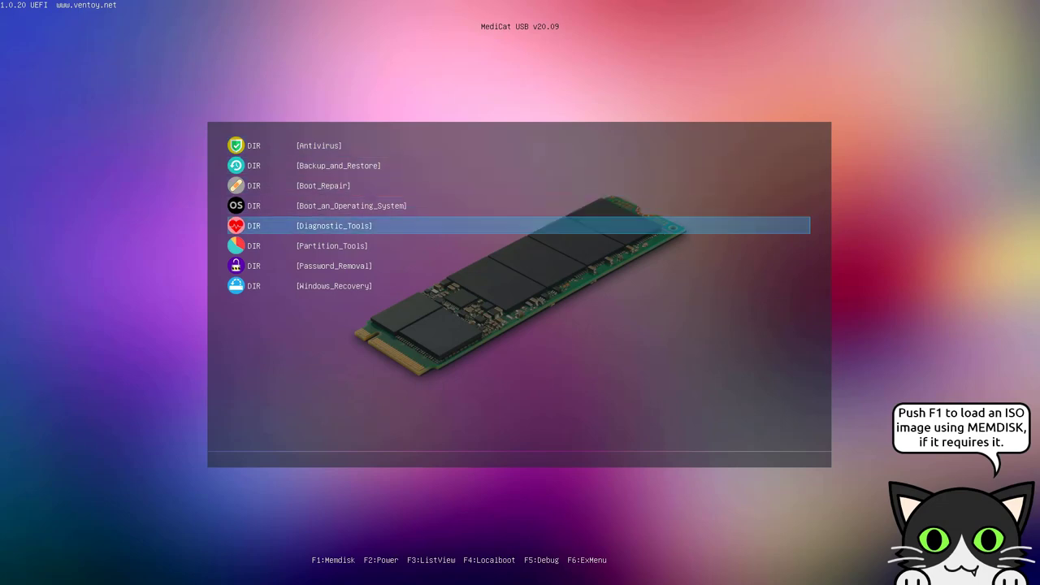
{"action": "key", "text": "Return"}
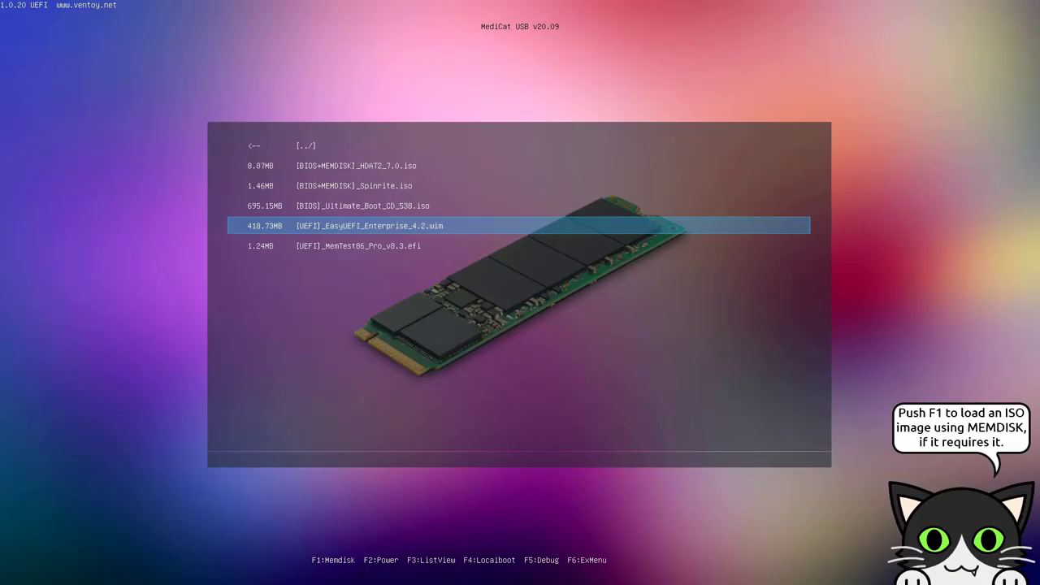
{"action": "key", "text": "Down"}
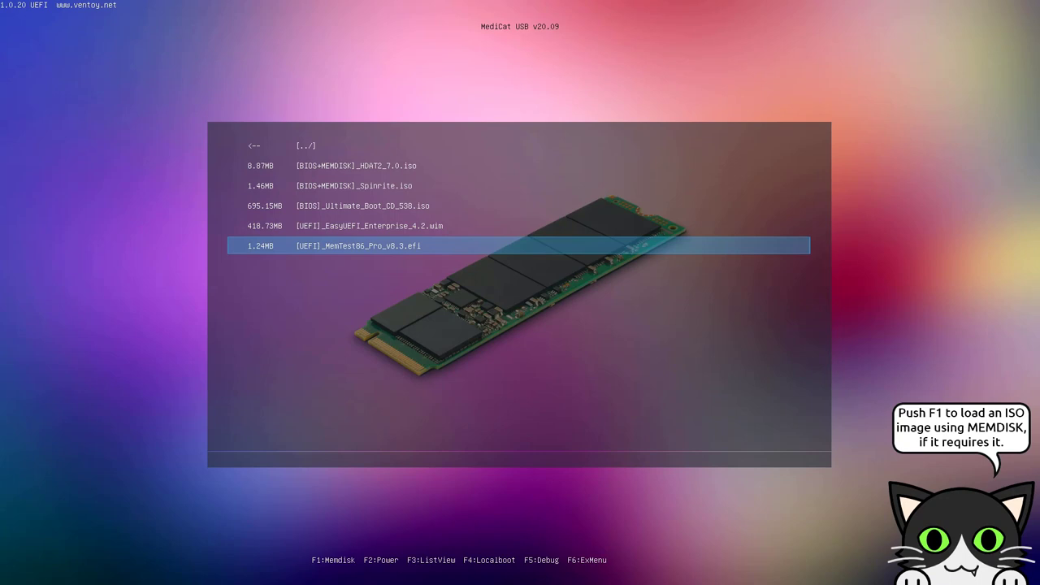
{"action": "key", "text": "Return"}
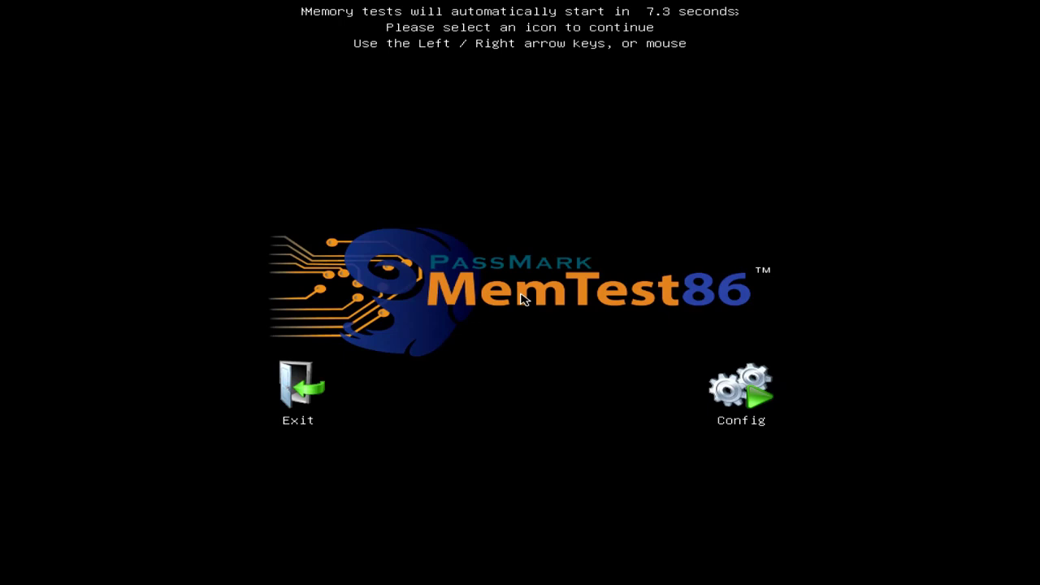
Halt the auto-start countdown to view System Info: Ryzen 5 3400G, 16347M memory
{"action": "left_click", "coordinate": [741, 386]}
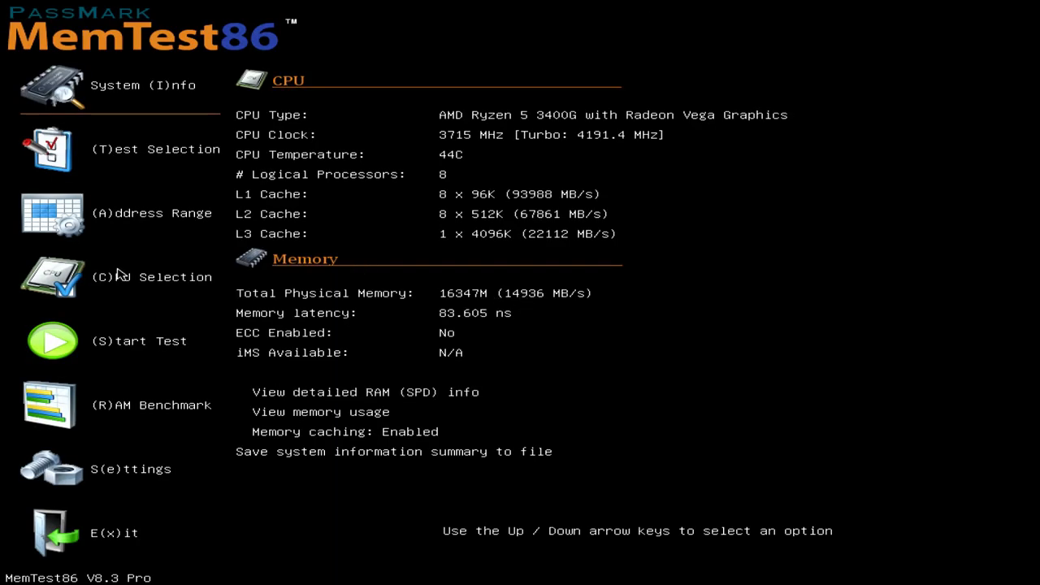
Run the memory test, end it early, and show the 3/3 passed, zero-error summary
{"action": "left_click", "coordinate": [50, 341]}
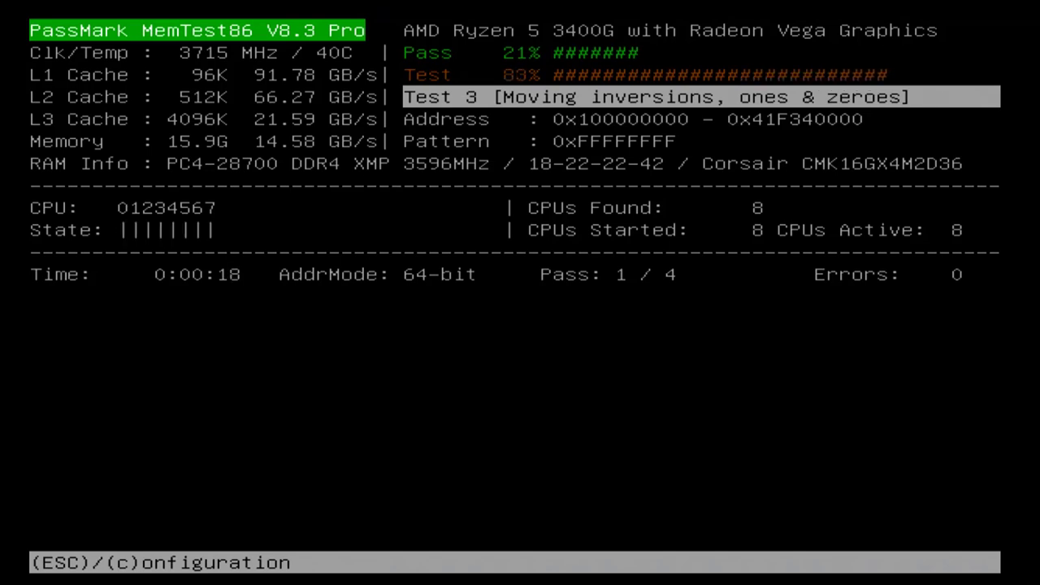
{"action": "key", "text": "Escape"}
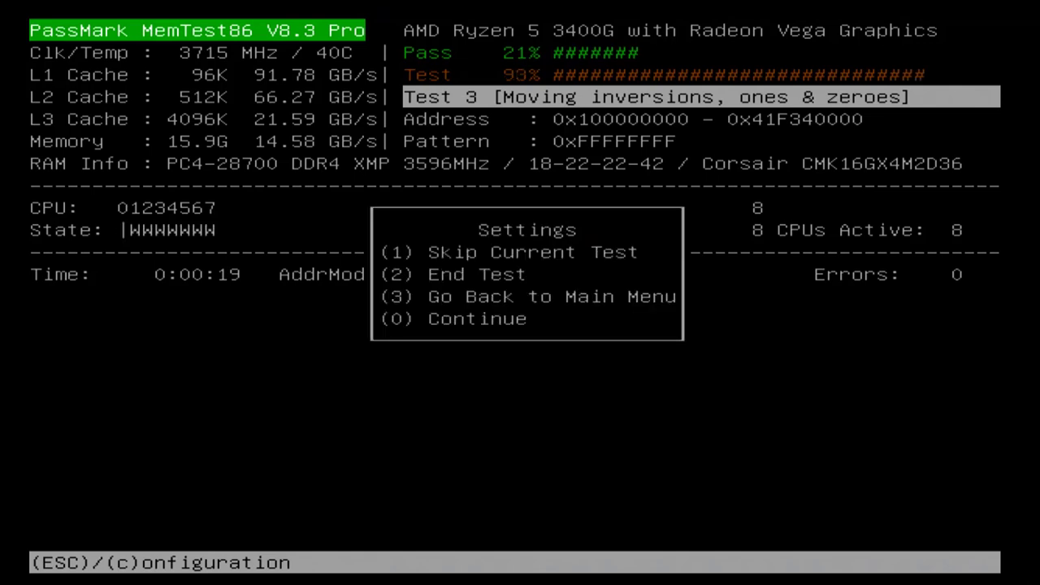
{"action": "key", "text": "2"}
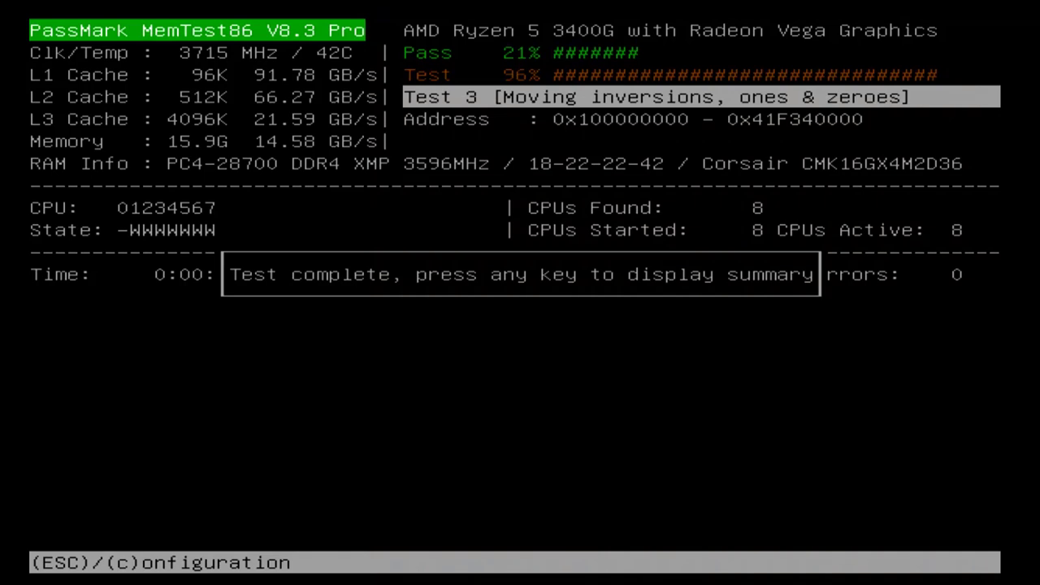
{"action": "key", "text": "Return"}
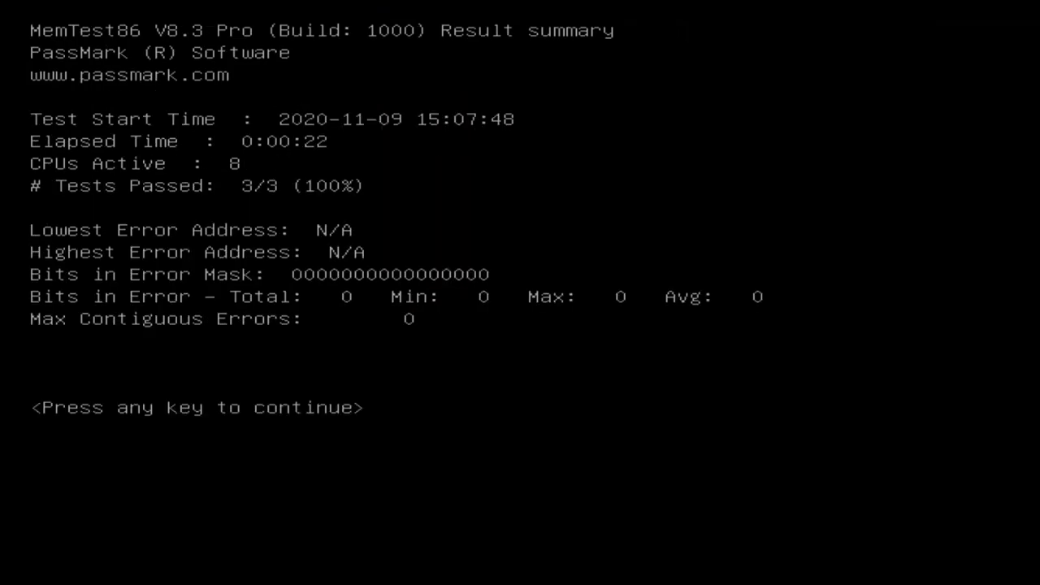